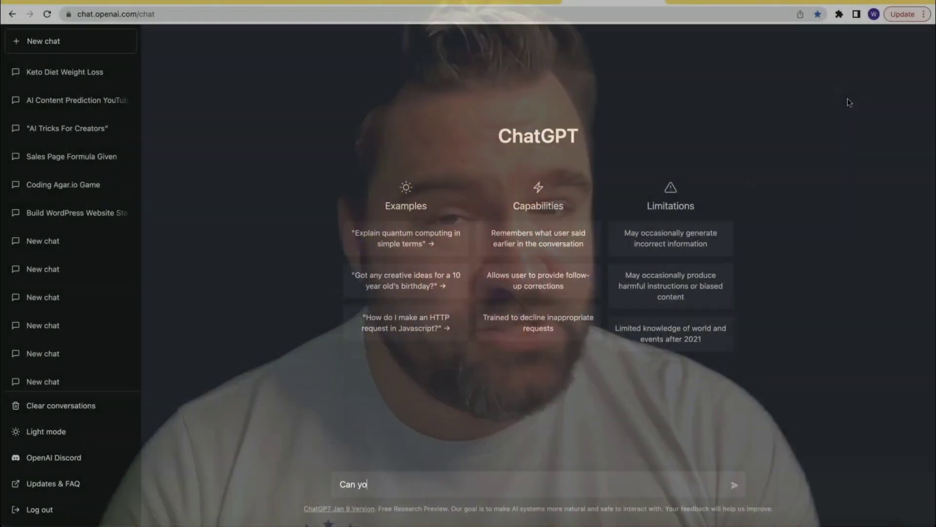
# - Write a prompt asking for a budget of what developing a SAAS email auto responder program would cost
pyautogui.write('u create a budget for what it would cost to develop a SAAS program that is an email auto responder')
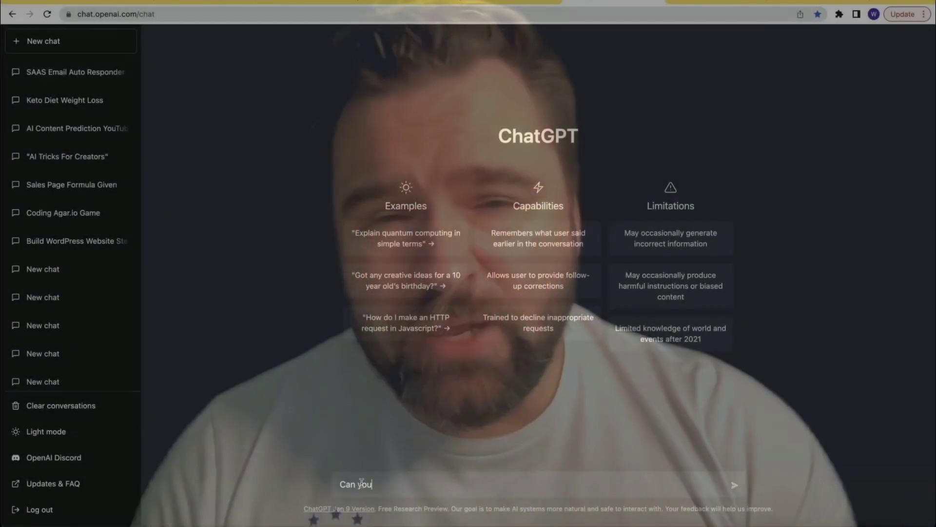
# - Write a prompt for a weekly, monthly, and yearly budget for a married couple with a combined income of $150,000 per year
pyautogui.write('create ')
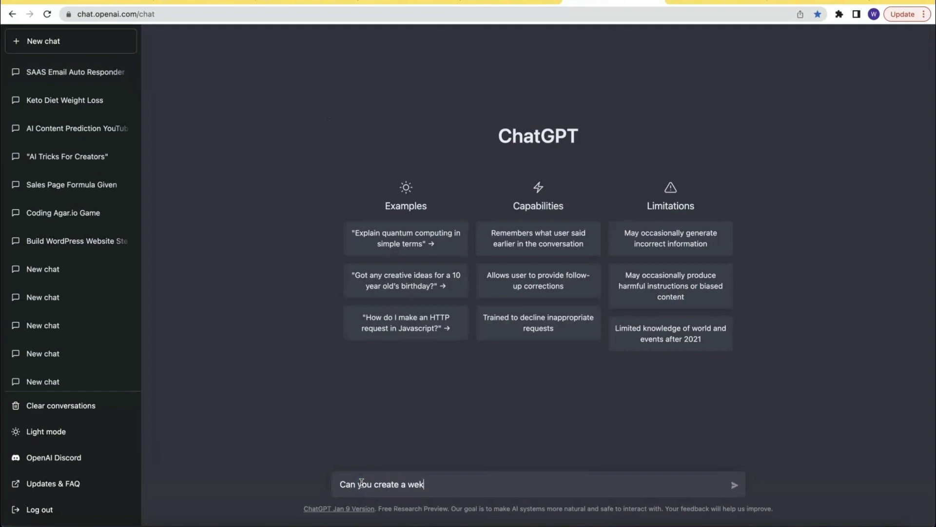
pyautogui.write('a weekly, monthly, and yearly budget for a marri')
pyautogui.write('ed couple that makes a co')
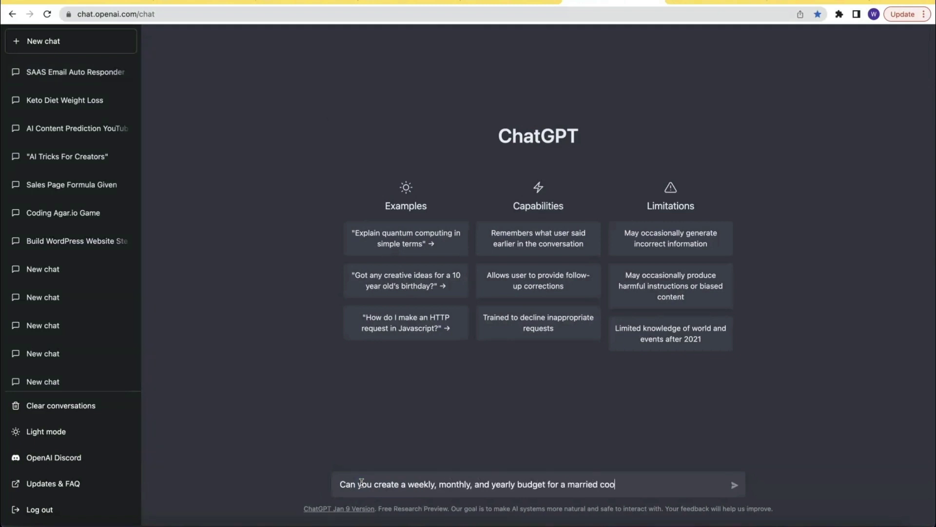
pyautogui.press('BackSpace')
pyautogui.write('uple that makes a comb')
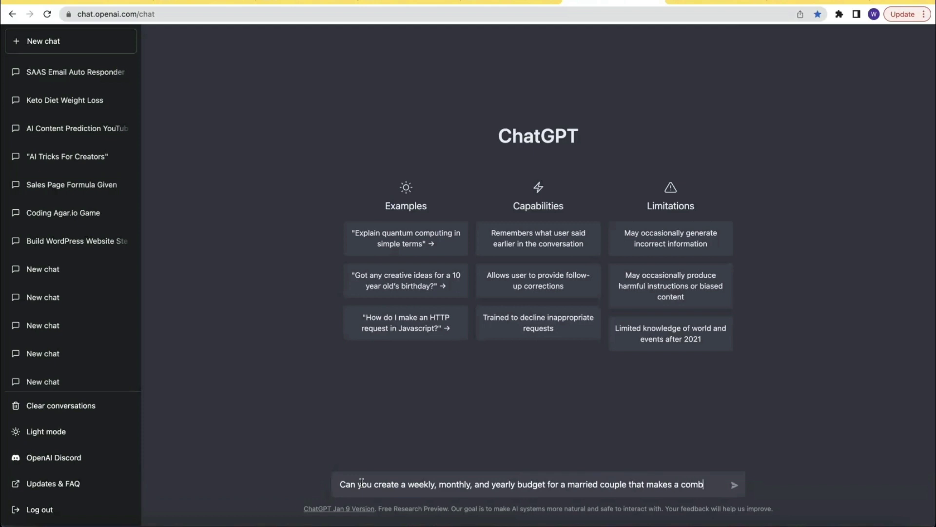
pyautogui.write('ined income of ')
pyautogui.write('$150')
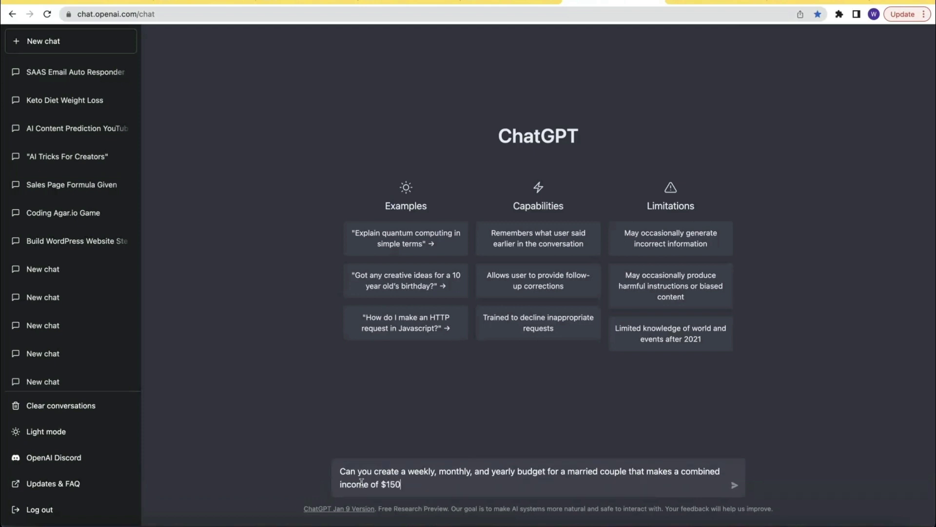
pyautogui.write(',000 per year and has')
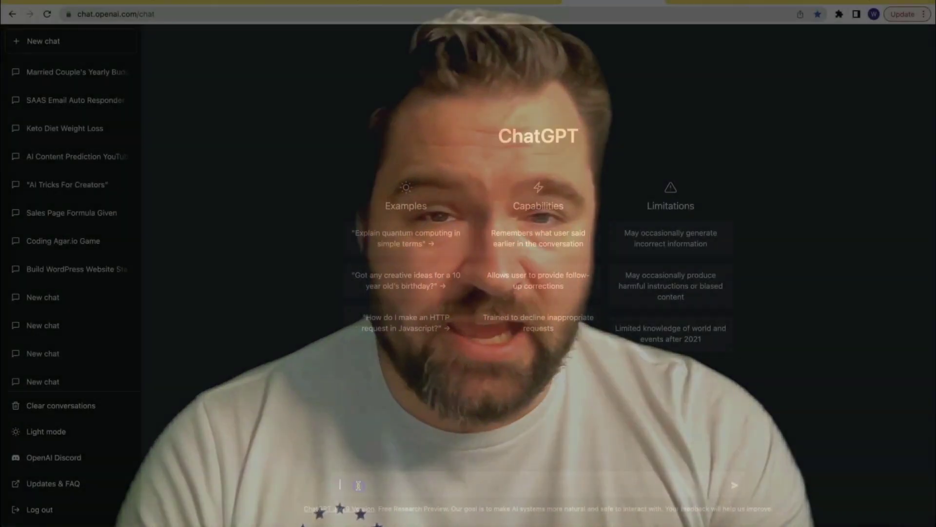
# - Write a prompt asking for a timeline for developing a SAAS program
pyautogui.write('create a tim')
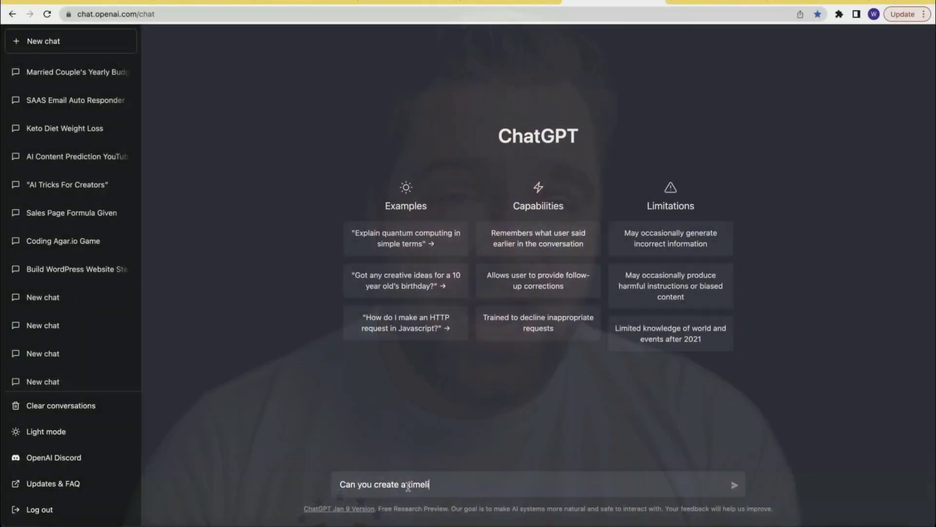
pyautogui.write('ne for developing a SAAS P')
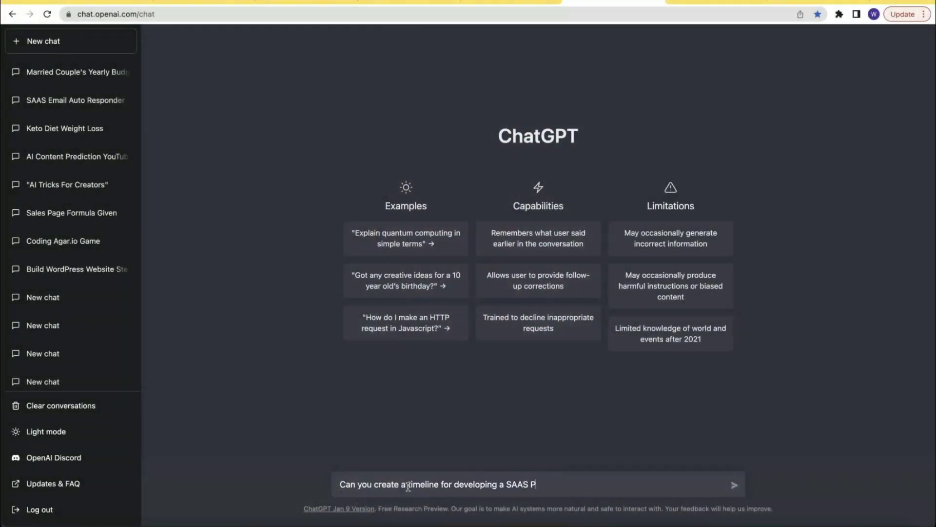
pyautogui.write('rogram.')
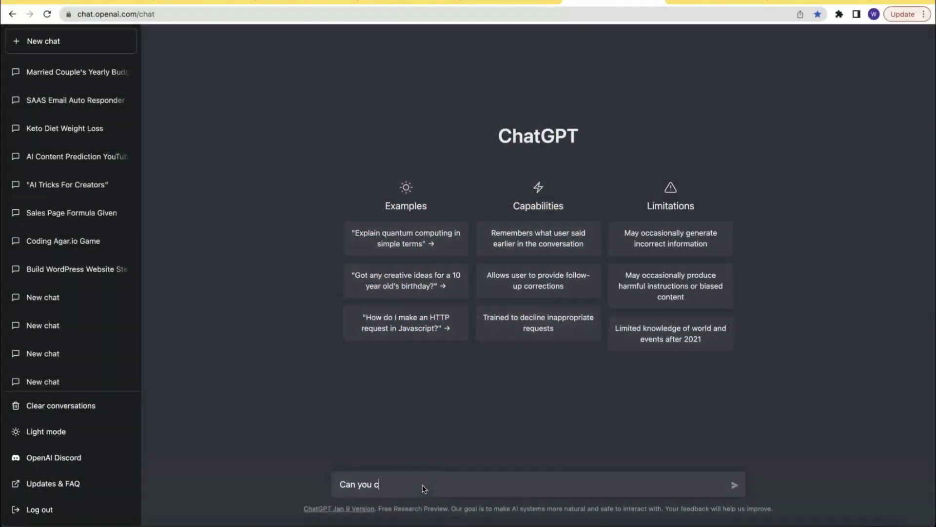
# - Write one prompt for a template defining a small business marketing plan and another for a longform template
pyautogui.write('reate a template for defining a small business marketing plan?')
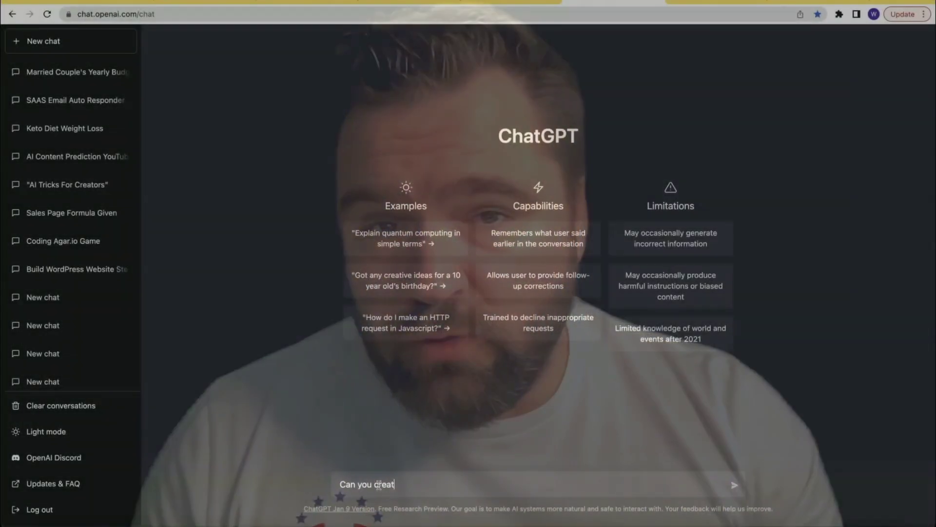
pyautogui.write('e a template for a longf')
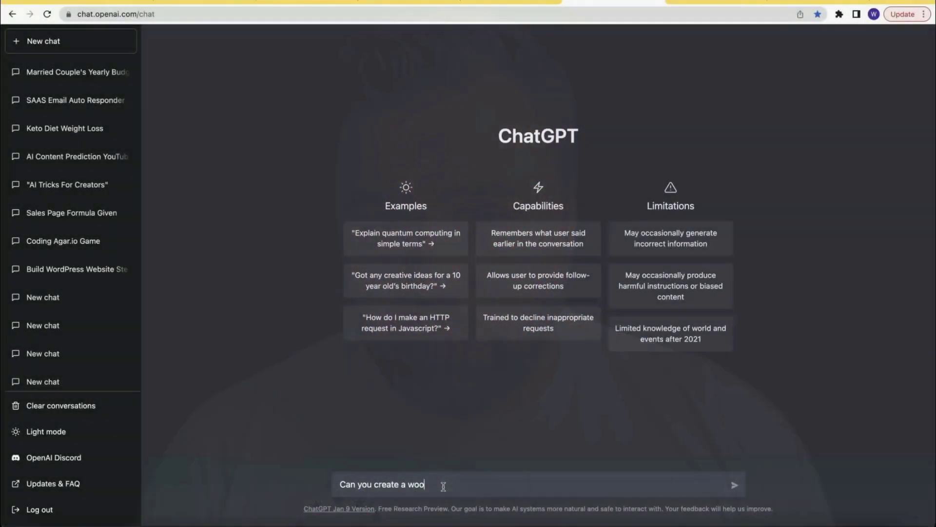
# - Write prompts for a workbook on developing an online marketing plan and a workbook on learning how to edit videos for YouTube
pyautogui.write('kbook for developing an online marketing pl')
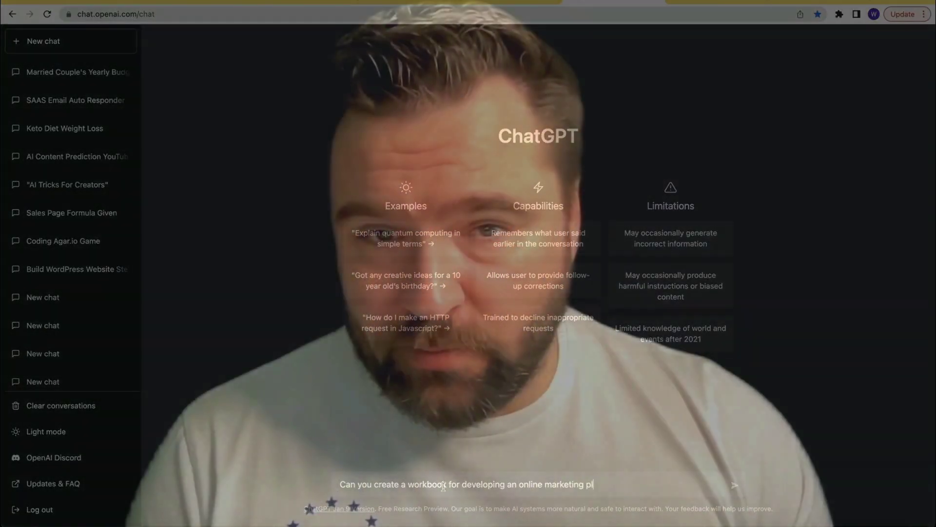
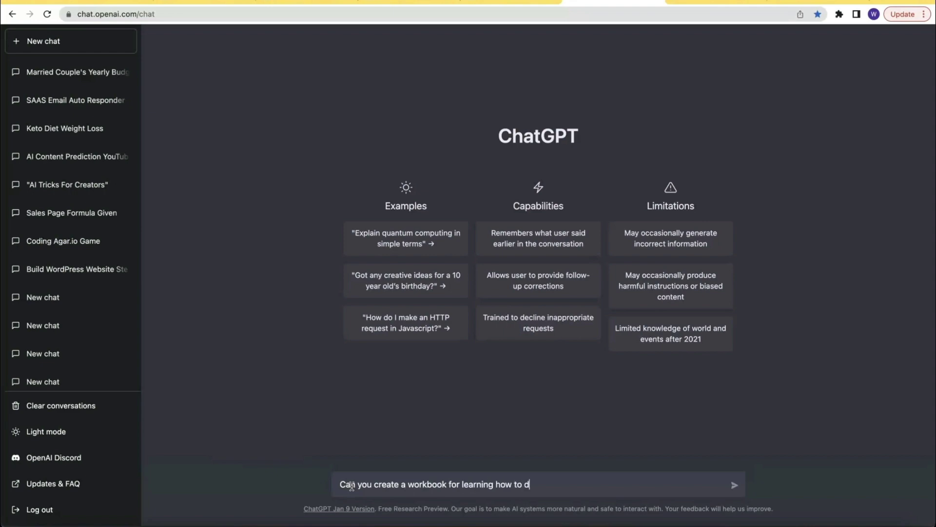
pyautogui.write('ideos for youtube?')
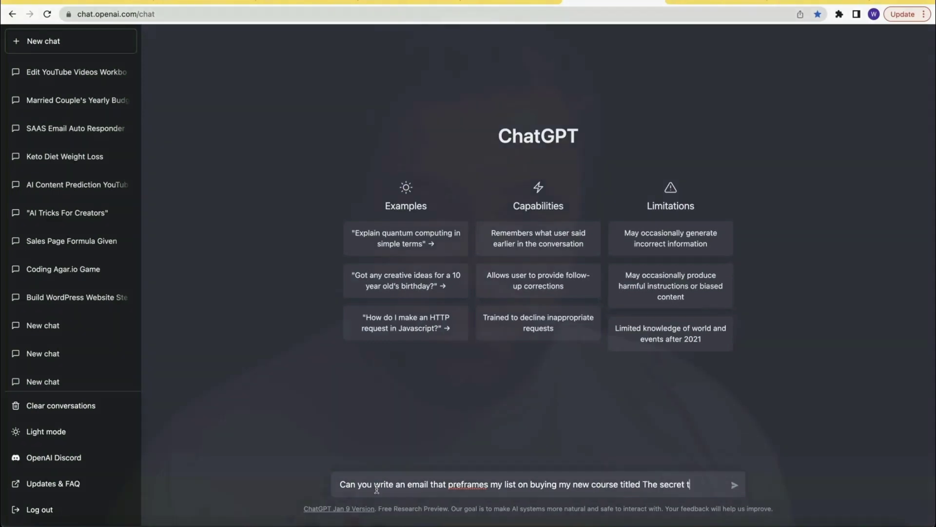
# - Write a prompt for an email that preframes the list on buying the new course titled The secret to losing weight
pyautogui.write('t to losing weight')
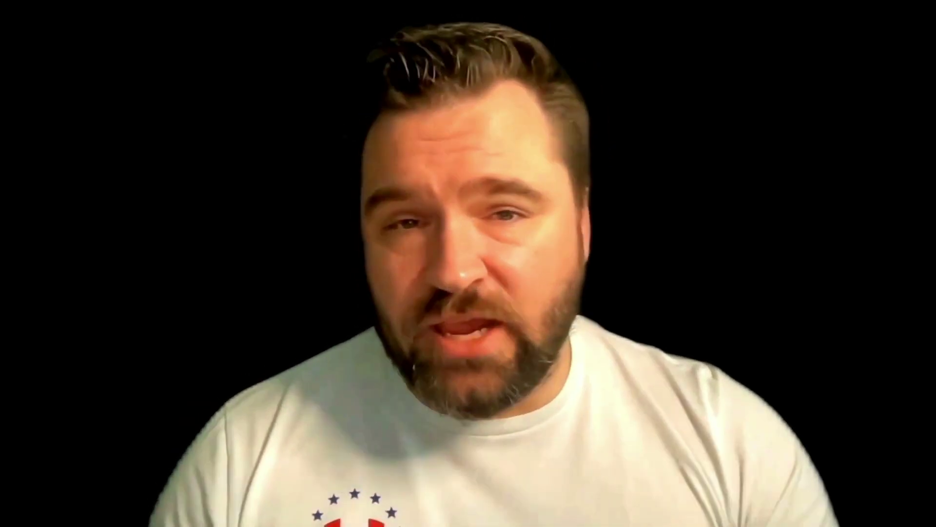
# - Write a prompt asking for the best code to create a virtual reality game
pyautogui.write('the be')
pyautogui.write('st code to create a virtual re')
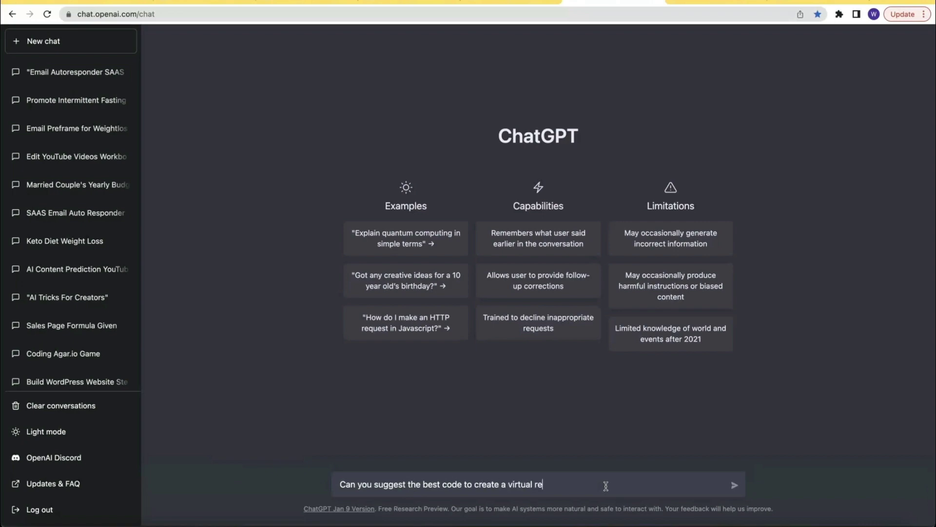
pyautogui.write('ality game')
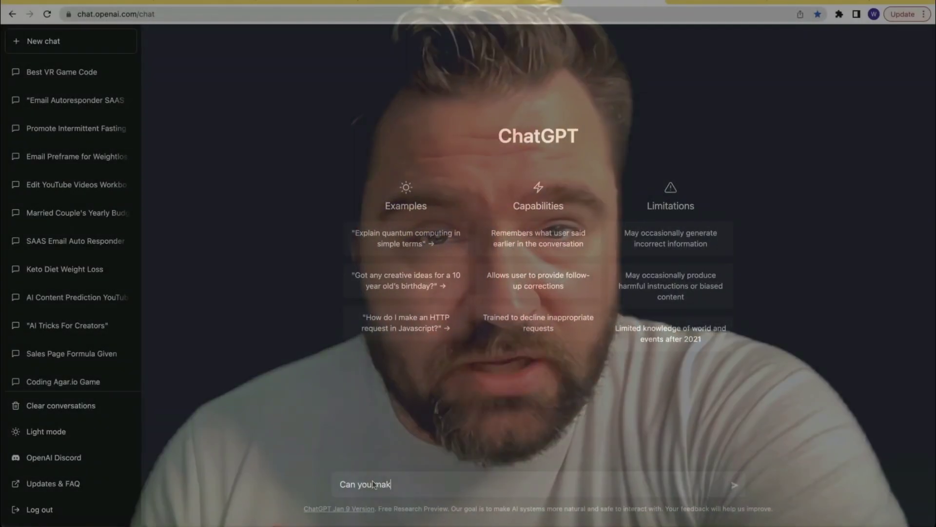
# - Write a prompt asking for a plan for writing a 150 page book in the next 60 days
pyautogui.write('ke a plan for start')
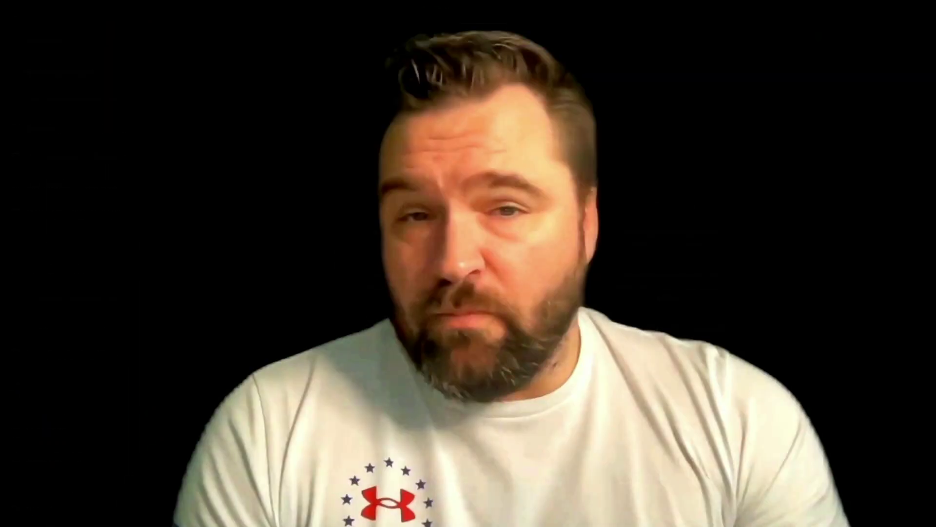
pyautogui.write('make a plan for writing a 150 page')
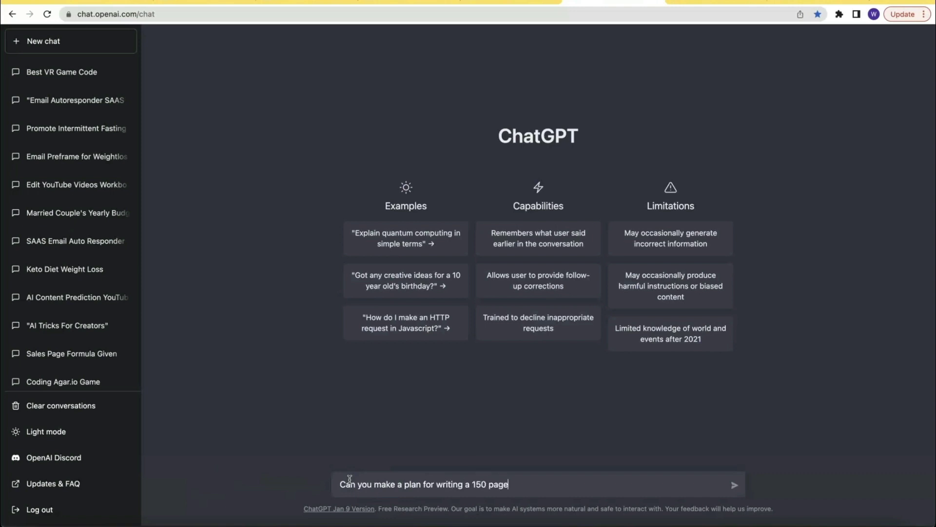
pyautogui.write('the next 60 days?')
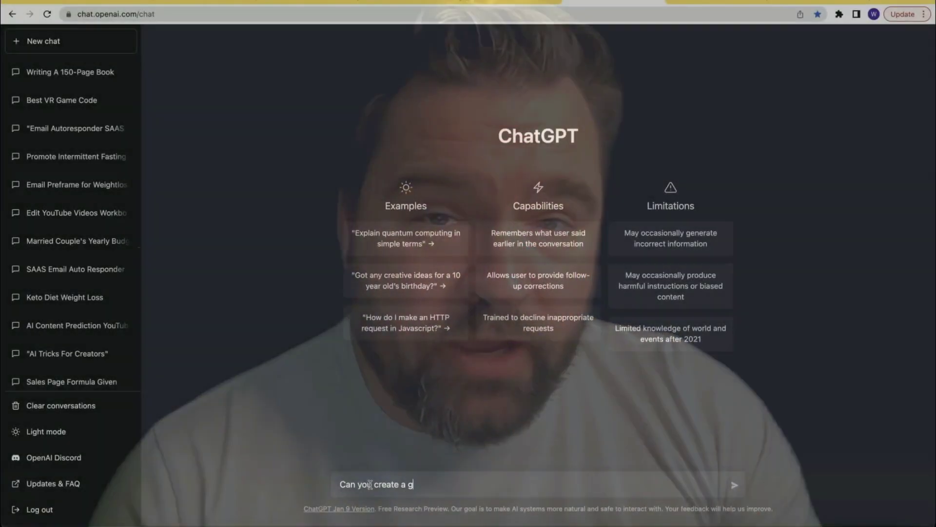
# - Write a prompt asking for a general customer service script for when a new support request is received
pyautogui.write('general customer service script for when a new support')
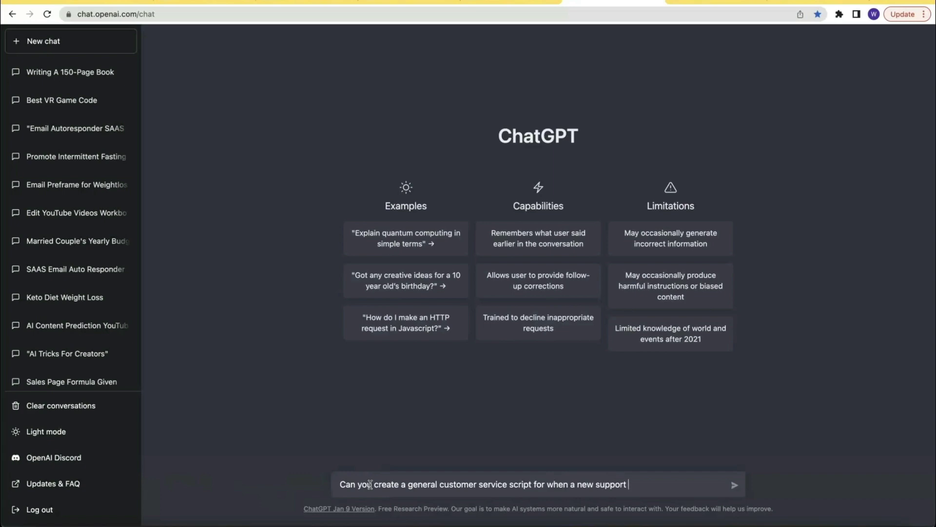
pyautogui.write('ived?')
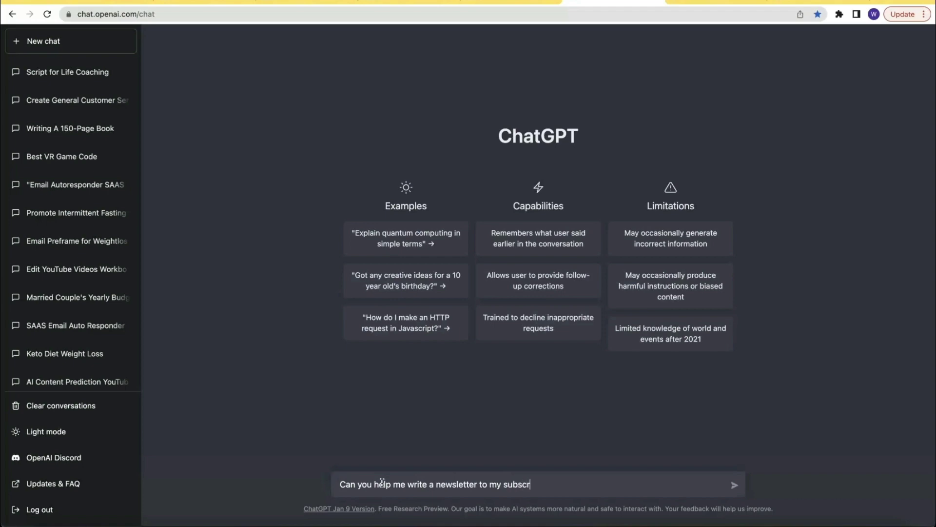
# - Write prompts for a newsletter to subscribers and for a newsletter template with blanks that promotes the latest YouTube videos
pyautogui.write('a blog')
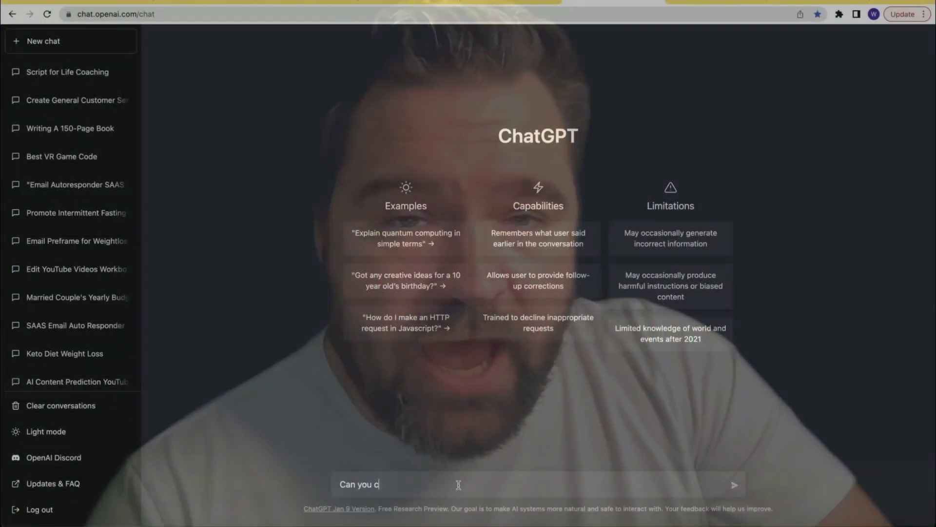
pyautogui.write('eate a newsletter template that helps me promote my latest youtube videos.')
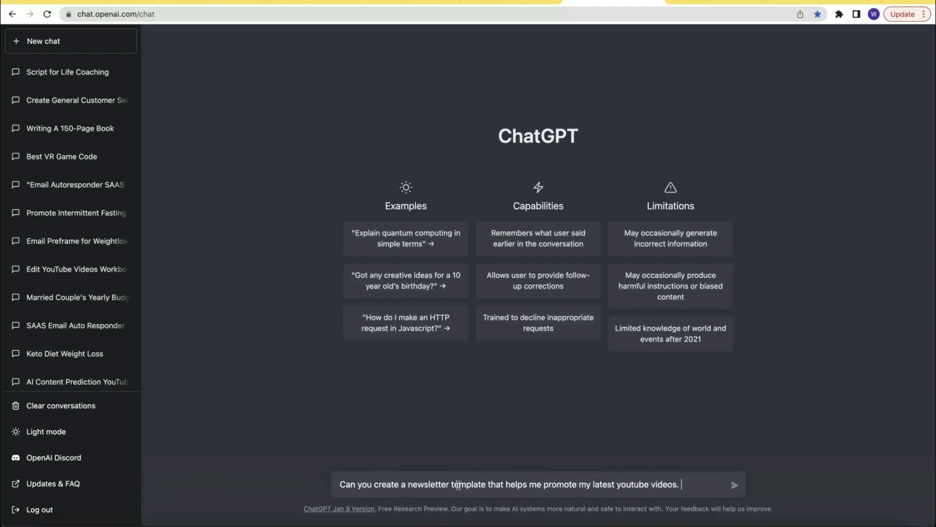
pyautogui.write('blanks for th')
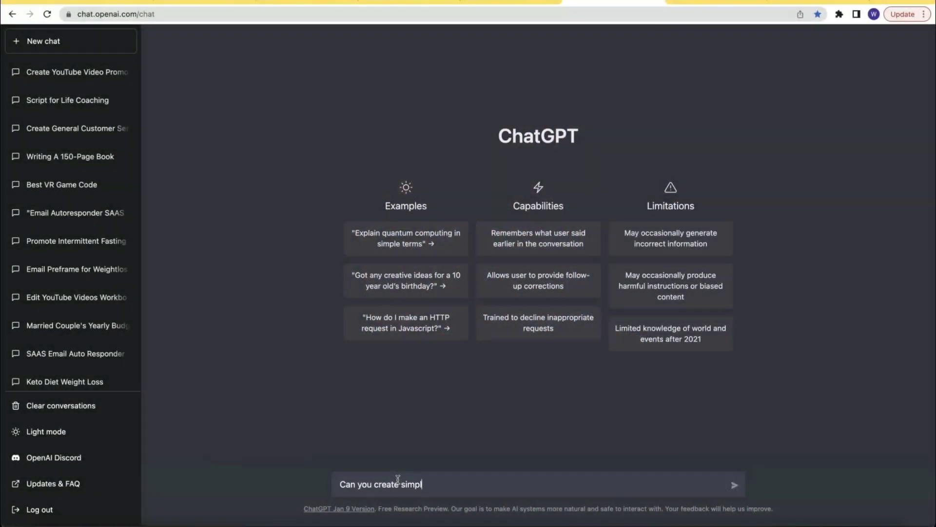
# - Write a prompt asking for simple instructions on how to install the Divi theme in WordPress
pyautogui.write('e instructions on how to install the divi theme in wordpress?')
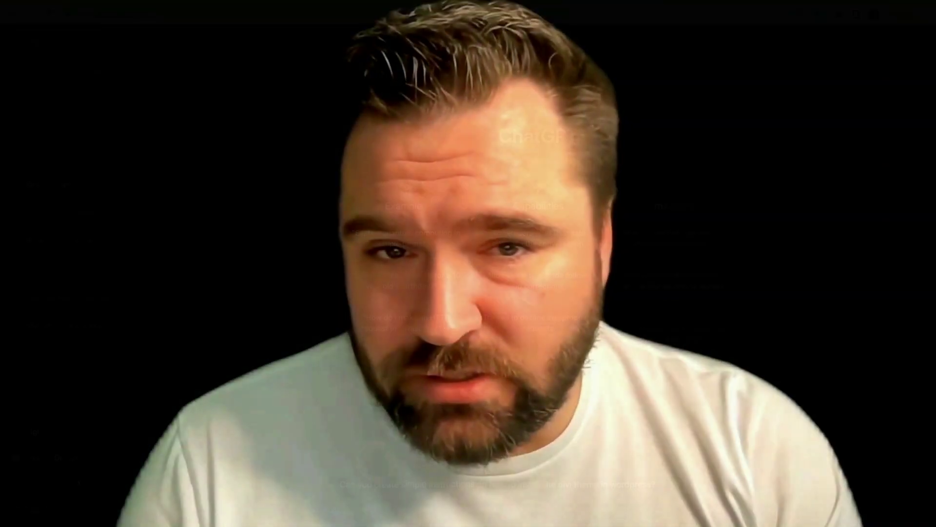
# - Write a prompt asking for simple instructions for exporting a video for YouTube with Screenflow
pyautogui.click(390, 483)
pyautogui.write('Ca')
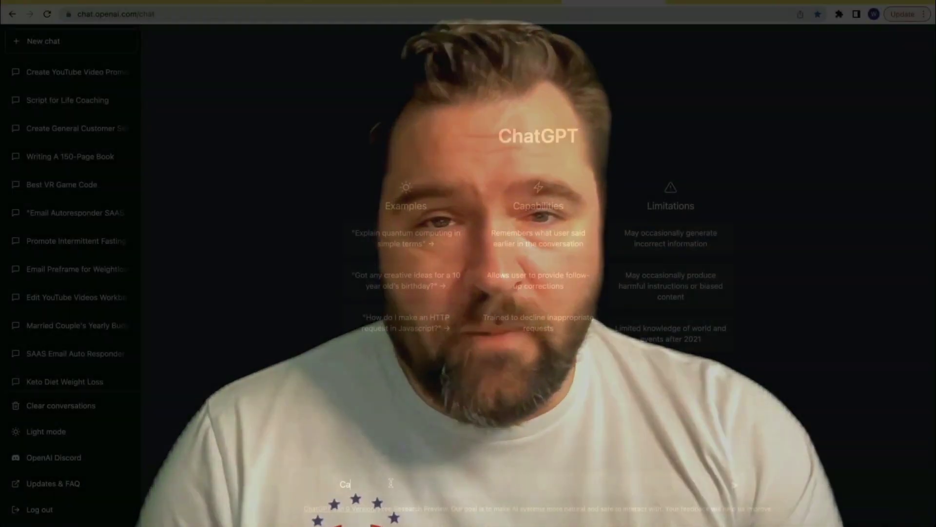
pyautogui.write('n you give me simple instructions for exporting a video for youtube')
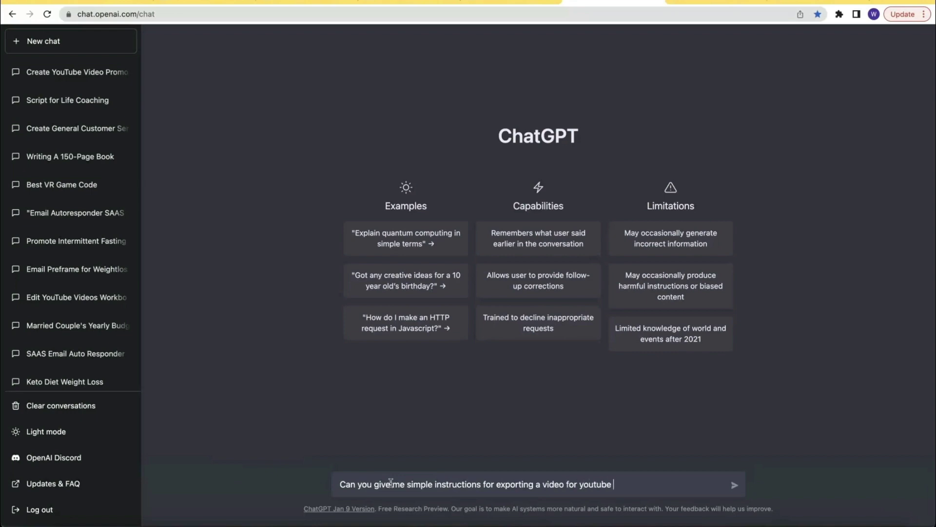
pyautogui.write('screenflow')
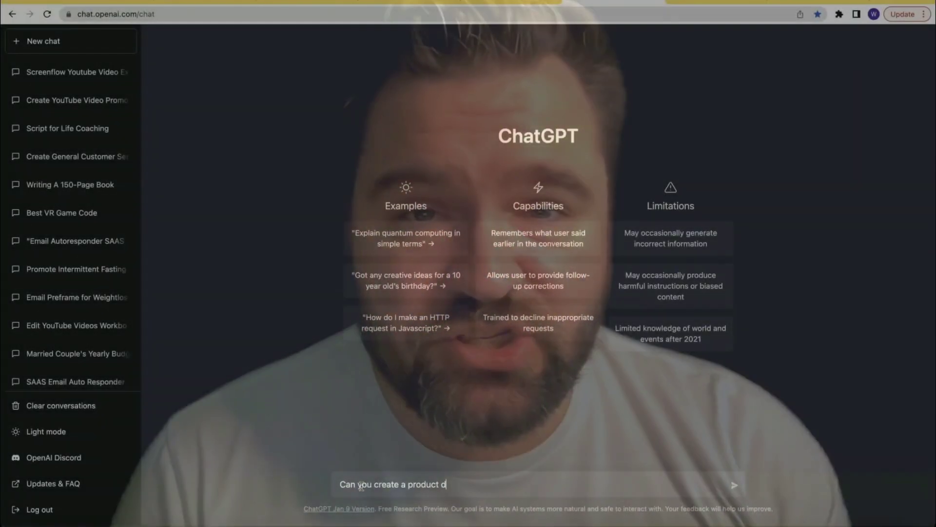
# - Write a prompt asking for a product description for a silver necklace with a heart charm on it
pyautogui.write('escription for a silver necklace with a heart charm on it that i')
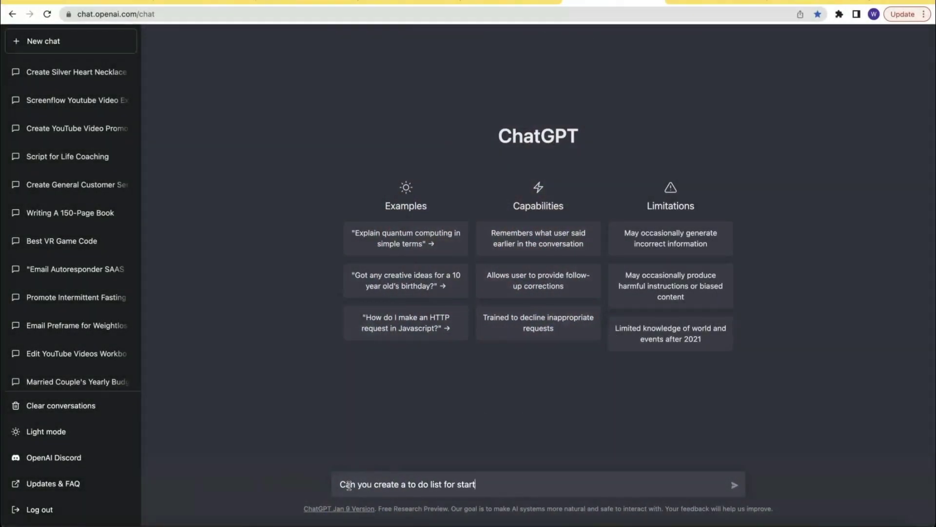
# - Write a prompt asking for a to do list for starting a new laravel project
pyautogui.write('l project?')
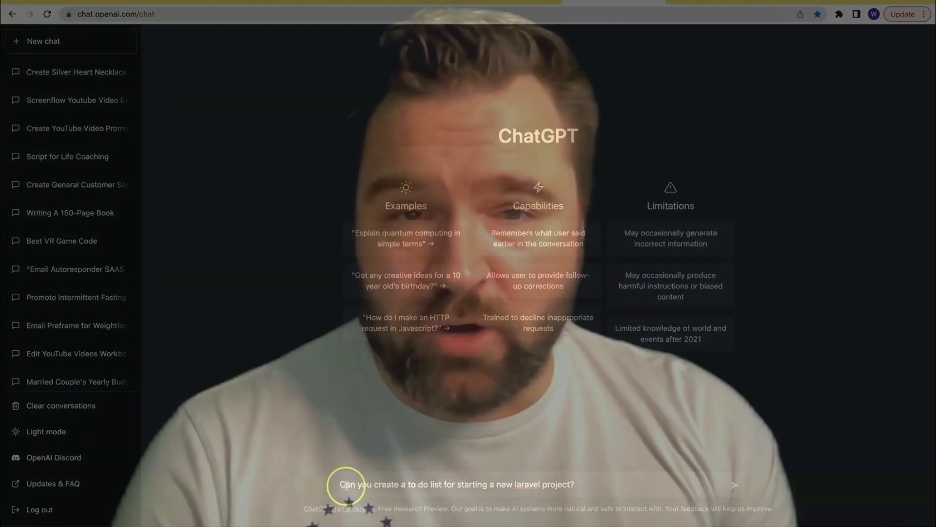